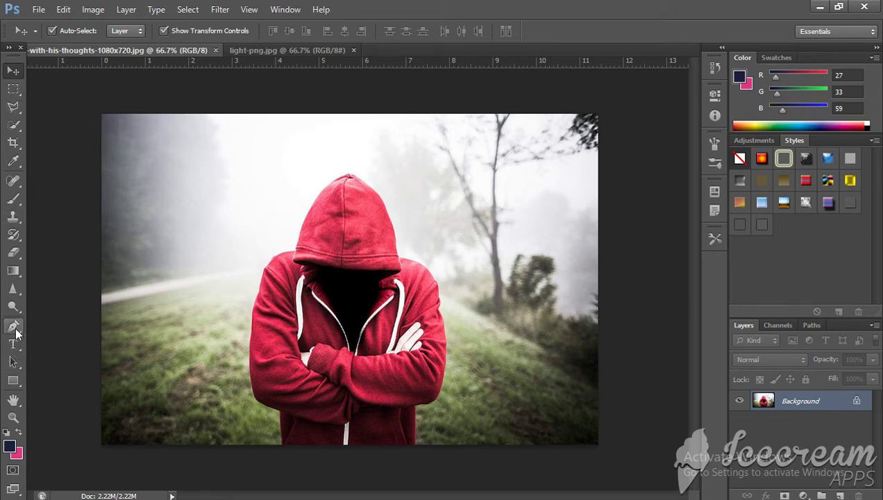
Zoom in on the bottom of the left red sleeve and switch to the Pen tool in Path mode.
click(13, 417)
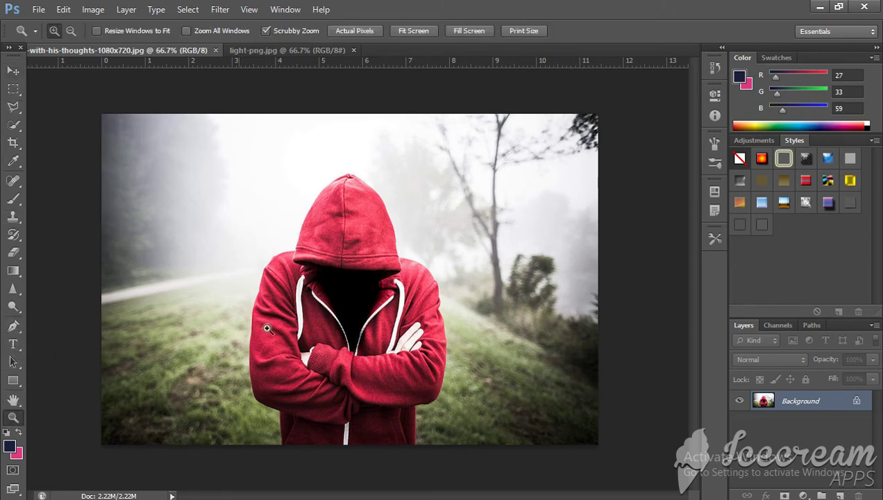
drag(267, 329, 315, 300)
mouse_move(405, 375)
mouse_down()
mouse_move(338, 184)
mouse_move(276, 275)
mouse_move(292, 315)
mouse_up()
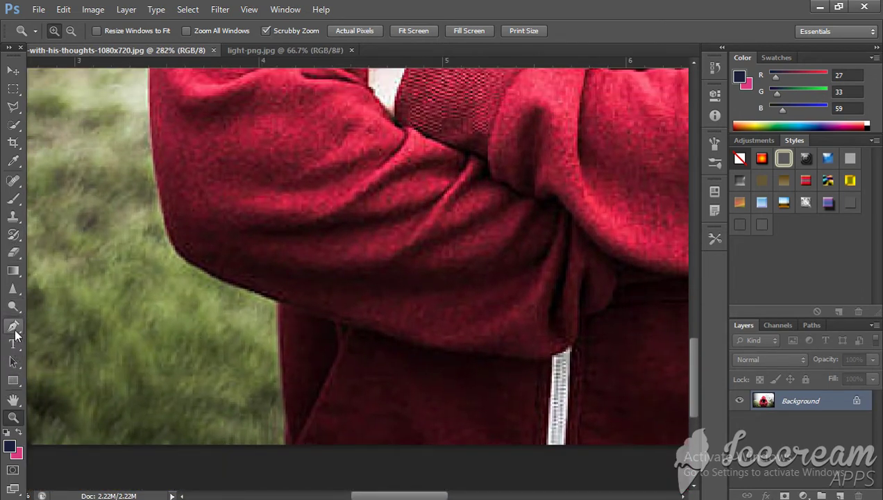
click(14, 327)
Place the first anchor at the sleeve's bottom and trace up the lower sleeve edge.
click(289, 442)
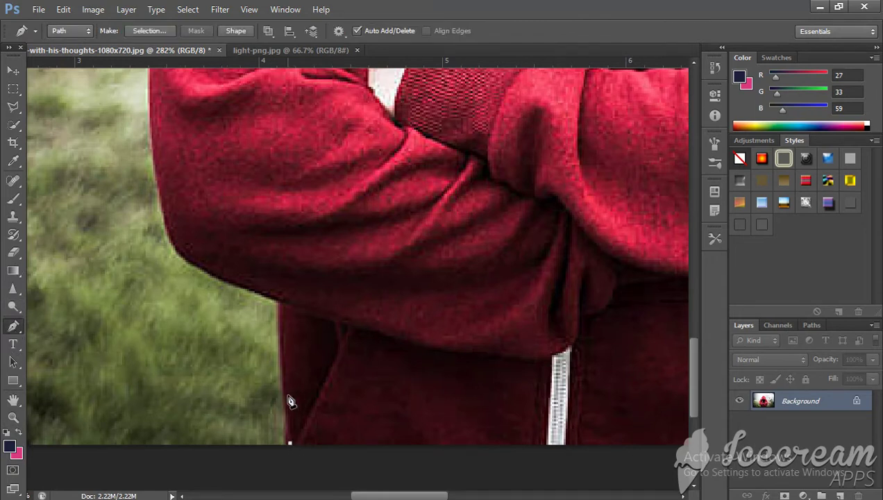
click(283, 386)
click(282, 343)
click(253, 291)
click(174, 247)
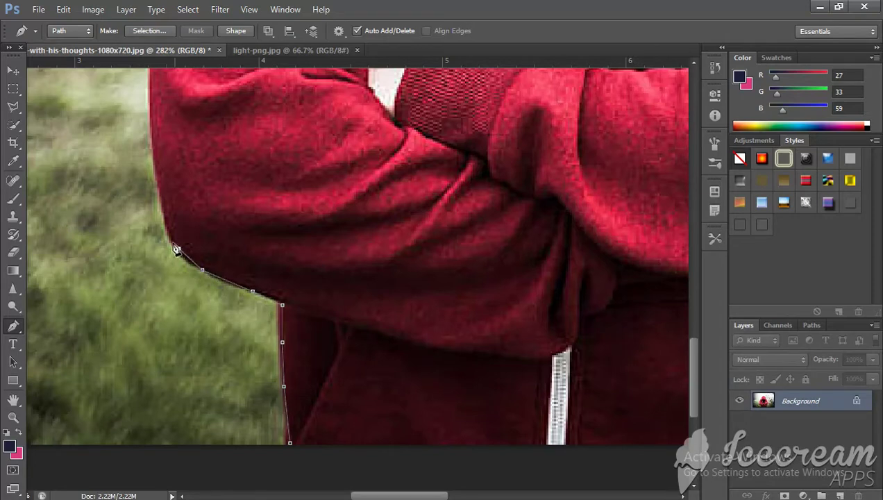
click(158, 180)
Continue anchor points up the sleeve's outer edge to near its top.
drag(225, 172, 292, 348)
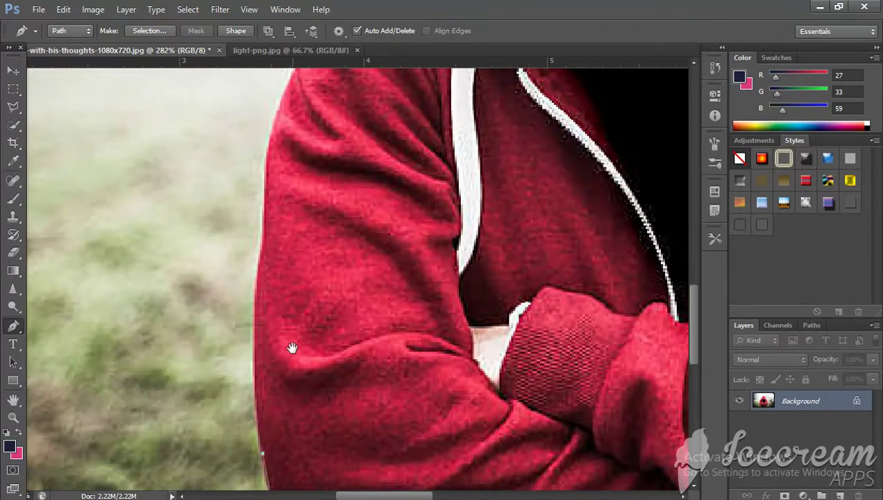
click(258, 406)
click(256, 324)
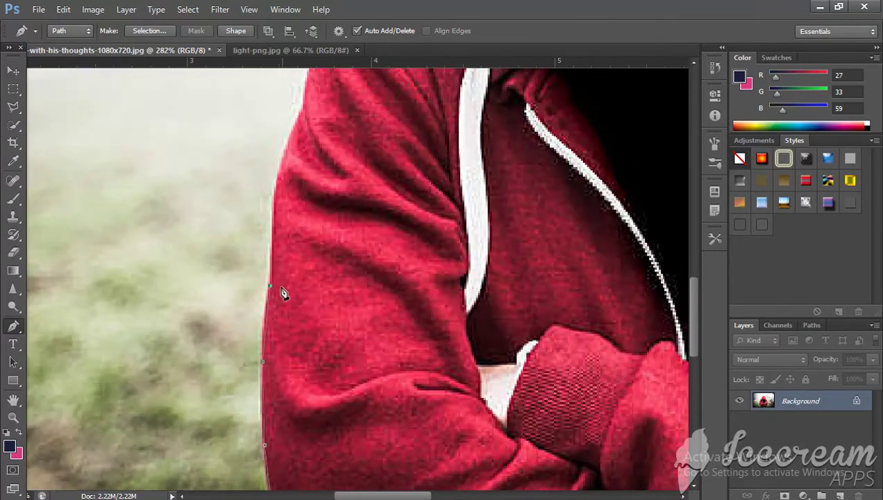
click(270, 286)
click(269, 247)
click(273, 215)
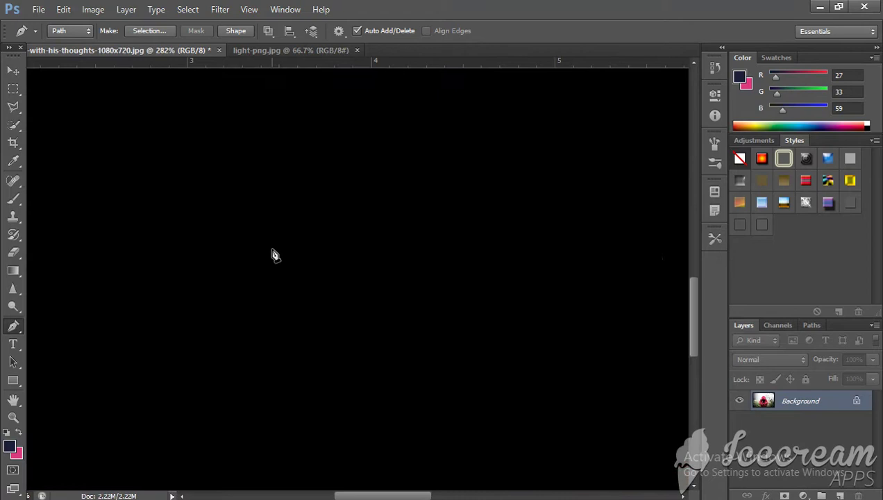
click(271, 248)
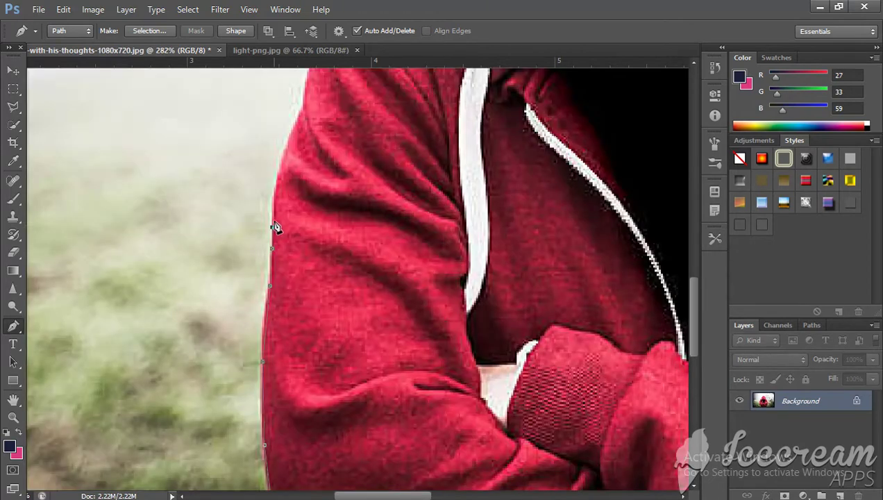
click(272, 228)
click(274, 201)
click(283, 155)
Trace the upper sleeve and shoulder edge to where the shoulder meets the hood.
drag(283, 161, 342, 302)
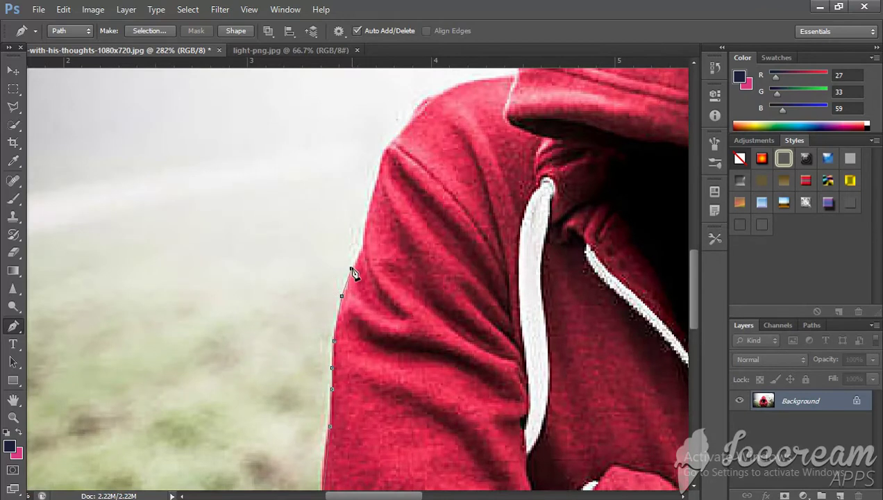
click(351, 268)
click(363, 247)
click(365, 225)
click(370, 201)
click(380, 169)
click(386, 147)
click(425, 107)
click(476, 80)
Trace anchors up the hood's left edge from its base toward the top.
drag(518, 83, 402, 351)
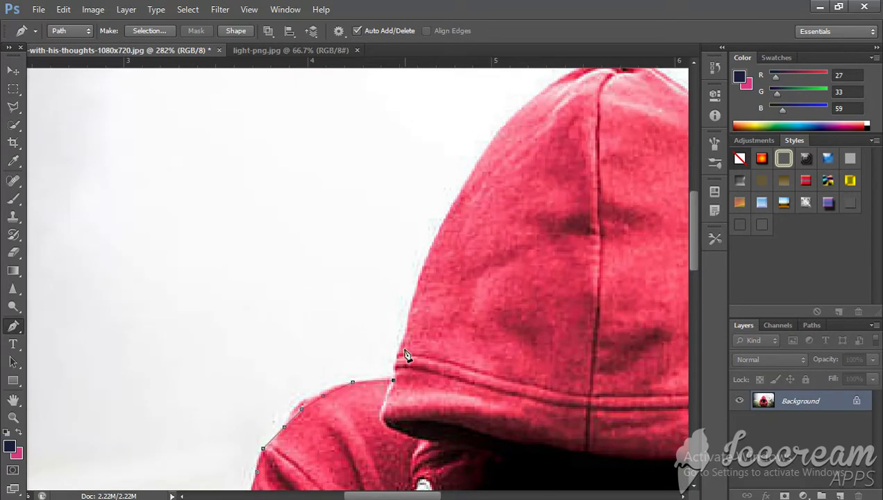
click(401, 349)
click(416, 290)
click(434, 240)
click(459, 196)
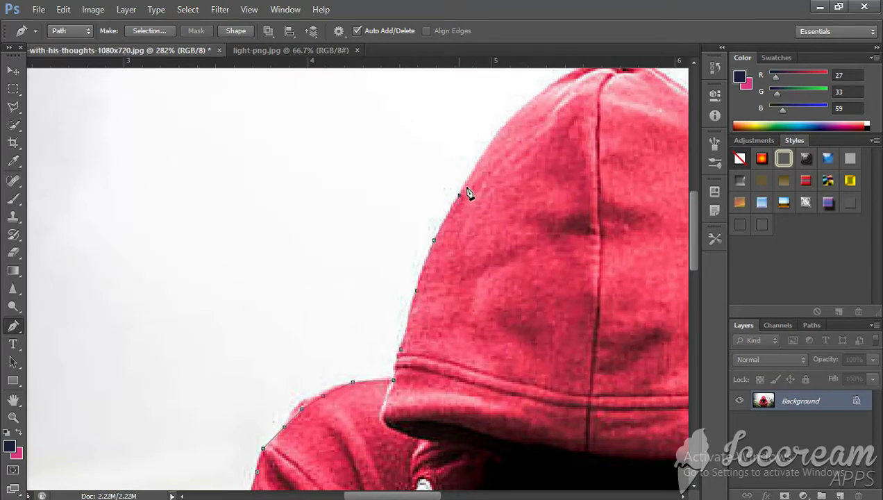
click(483, 157)
click(512, 121)
Carry the path over the hood's tip and down its right side.
mouse_move(538, 164)
mouse_down()
mouse_move(329, 356)
mouse_move(308, 357)
mouse_up()
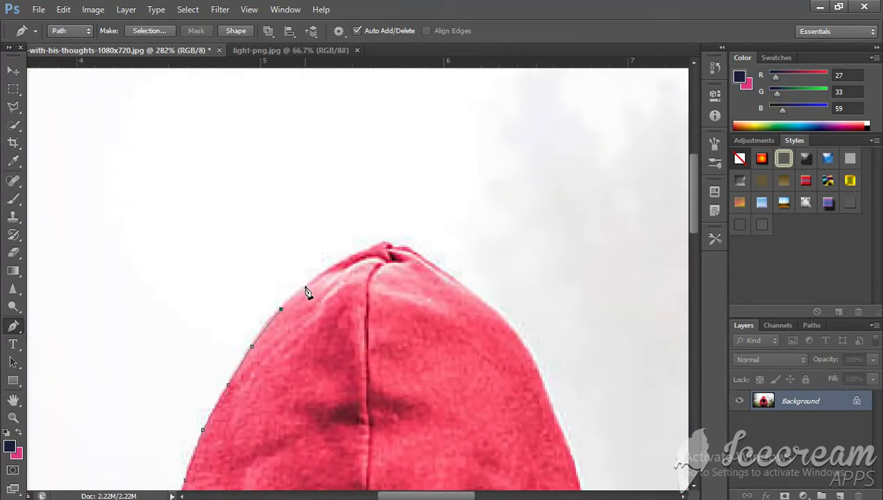
click(333, 266)
click(358, 250)
click(382, 245)
click(404, 247)
click(432, 264)
click(496, 311)
click(521, 340)
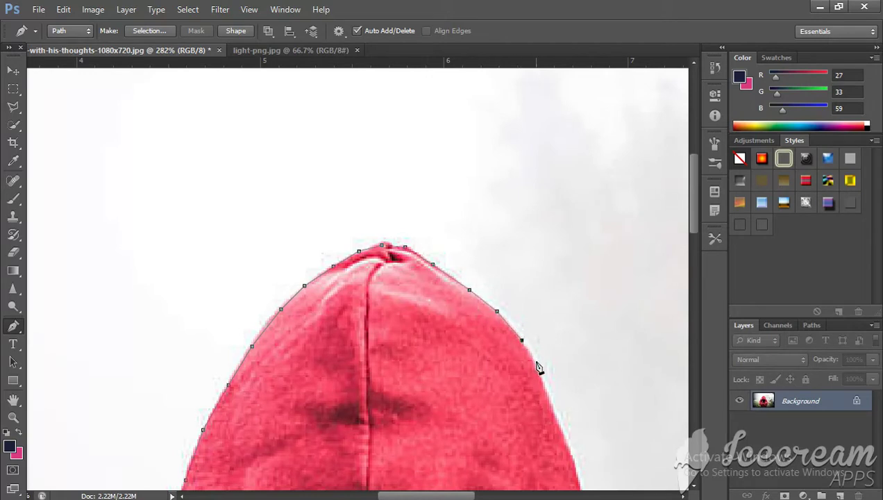
click(539, 377)
click(559, 422)
Follow the hood's right edge down to its bottom corner at the shoulder.
drag(491, 459, 323, 328)
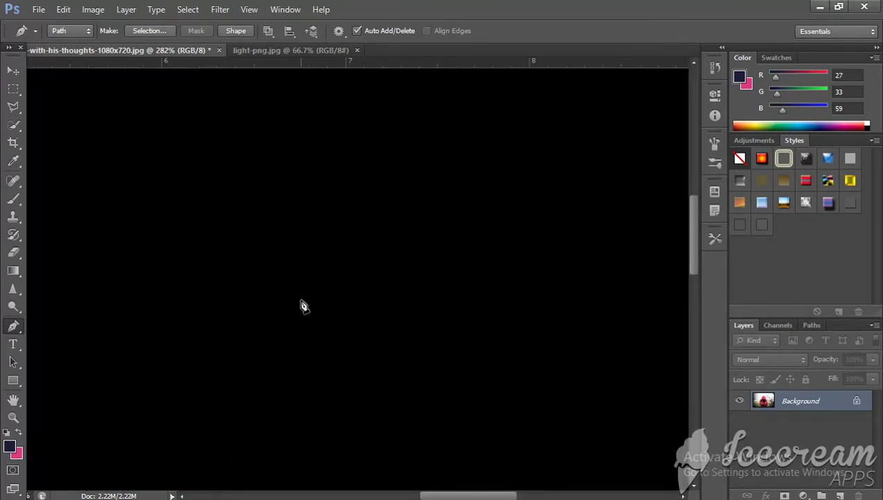
drag(284, 297, 297, 294)
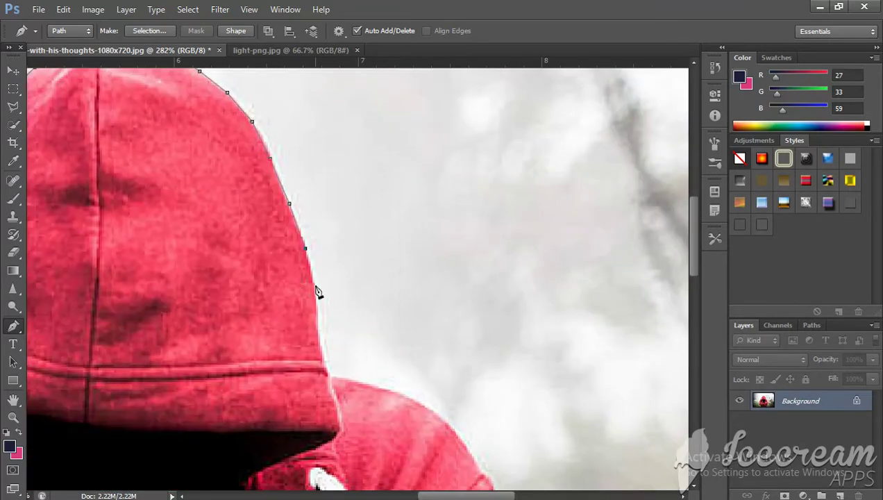
click(312, 285)
click(315, 323)
click(324, 369)
click(330, 378)
Trace the path across and down the right shoulder curve.
click(337, 376)
click(370, 385)
click(398, 394)
click(427, 409)
drag(451, 429, 360, 343)
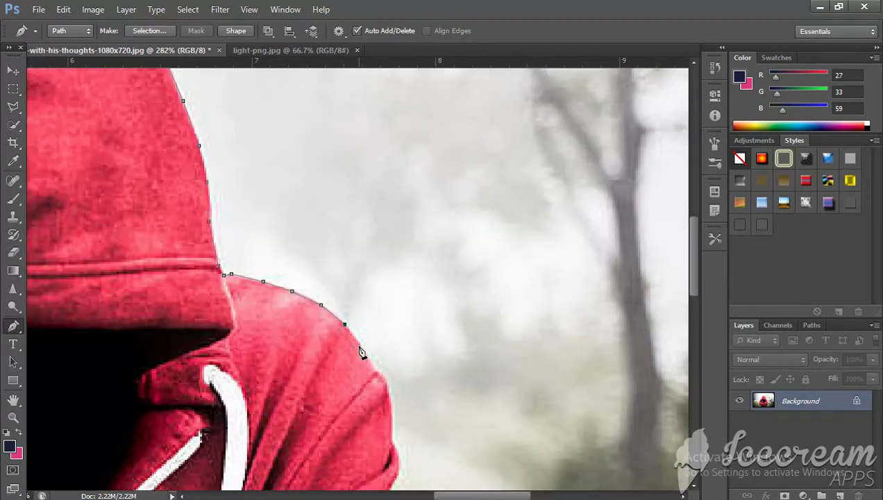
click(386, 379)
click(391, 413)
Reframe the view and continue anchors down the hood and shoulder onto the arm's edge.
scroll(458, 295, down, 3)
scroll(459, 284, down, 10)
scroll(455, 250, up, 2)
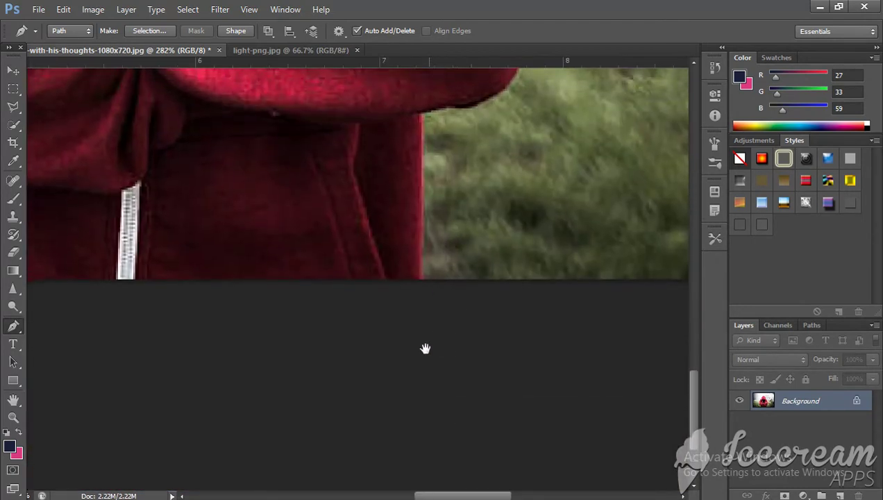
drag(425, 348, 451, 236)
scroll(416, 278, up, 3)
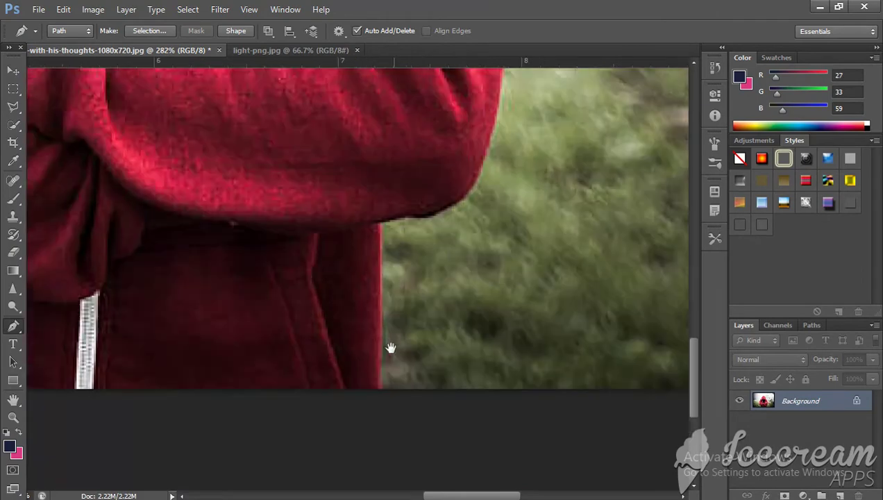
scroll(417, 306, up, 3)
scroll(410, 312, up, 3)
scroll(370, 356, up, 2)
scroll(388, 292, up, 2)
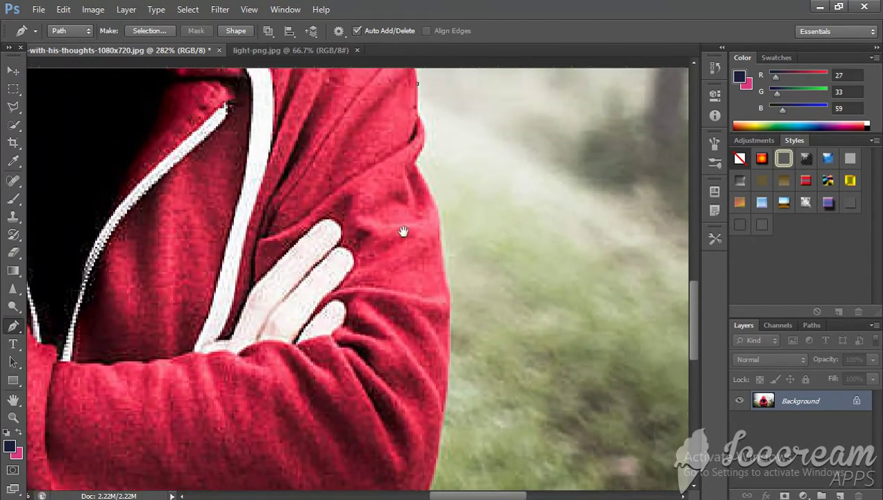
scroll(404, 292, up, 5)
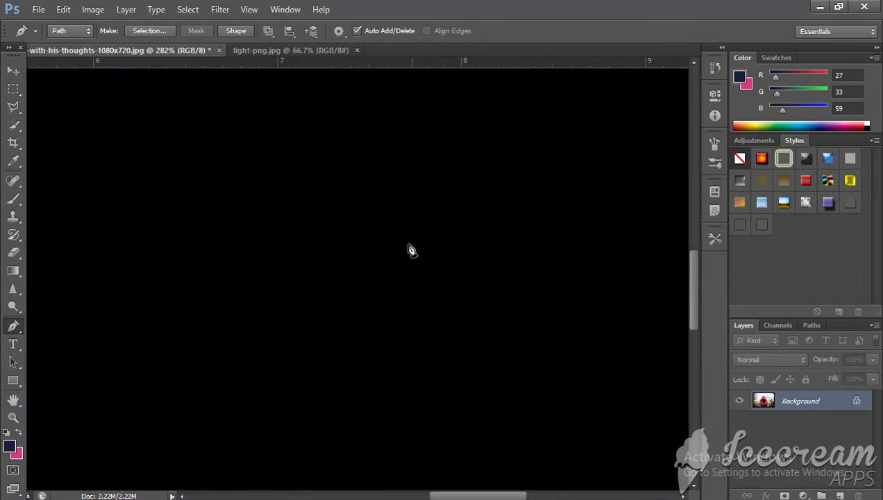
scroll(354, 284, up, 1)
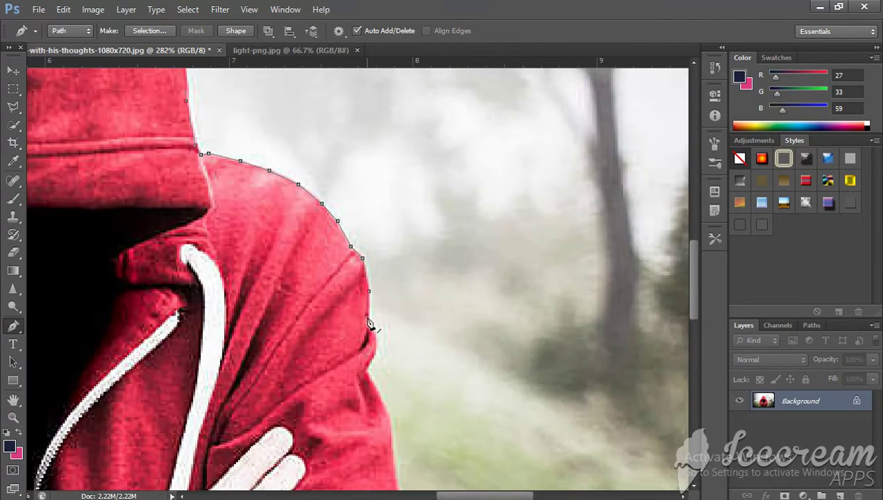
scroll(373, 357, down, 1)
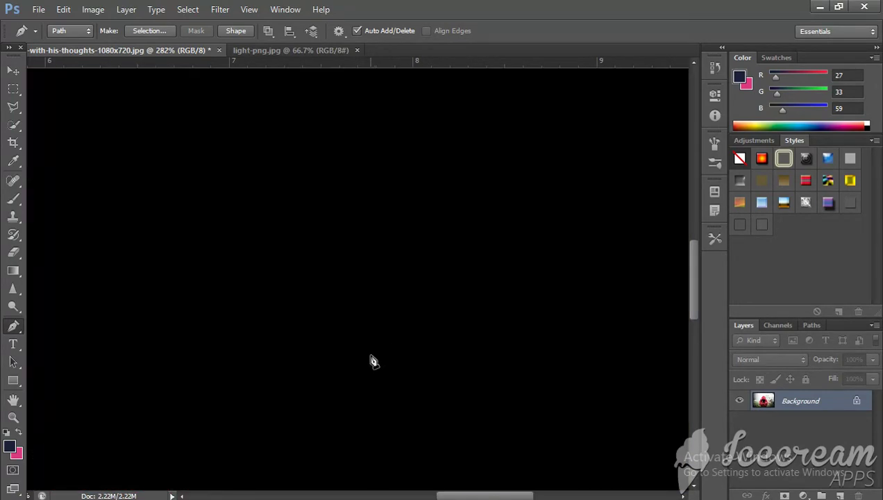
click(368, 354)
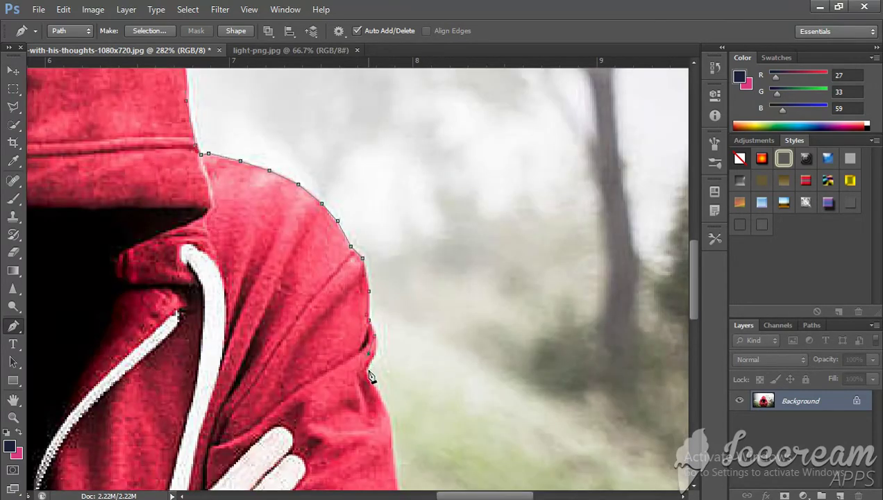
click(377, 353)
click(385, 408)
click(390, 429)
Trace the path further down the lower sleeve edge.
drag(417, 456, 444, 335)
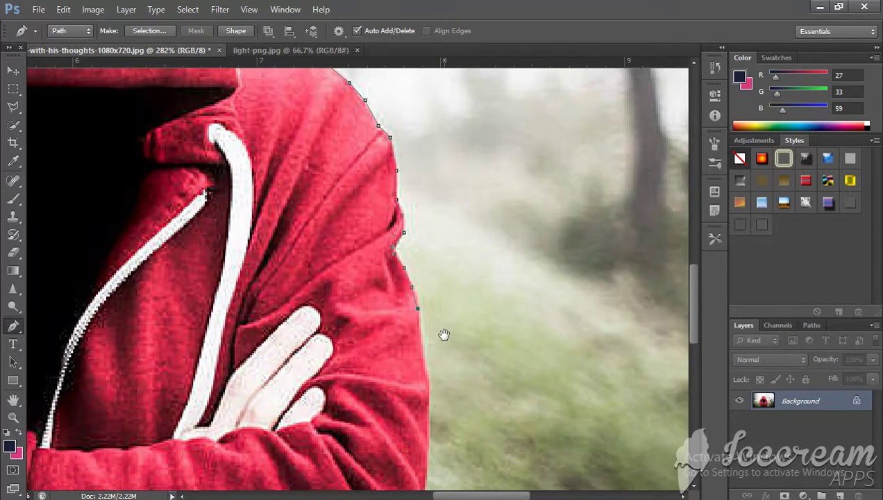
click(418, 326)
click(422, 354)
click(427, 376)
click(427, 407)
Trace around the folded arm's outer edge and underside toward the torso.
mouse_move(438, 441)
mouse_down()
mouse_move(479, 362)
mouse_move(471, 345)
mouse_up()
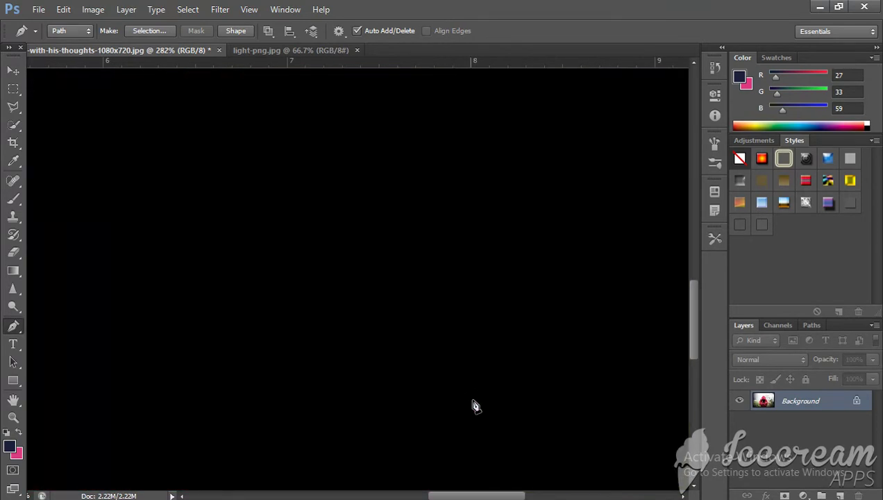
drag(456, 393, 482, 249)
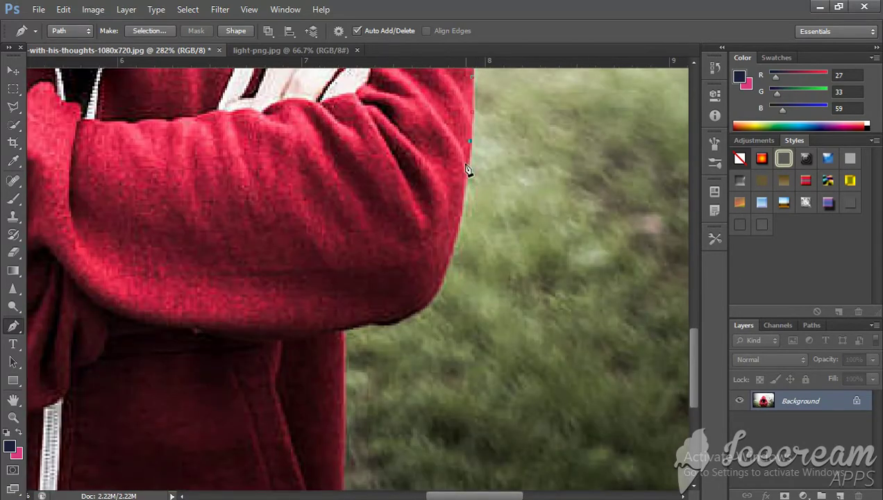
click(464, 192)
click(454, 234)
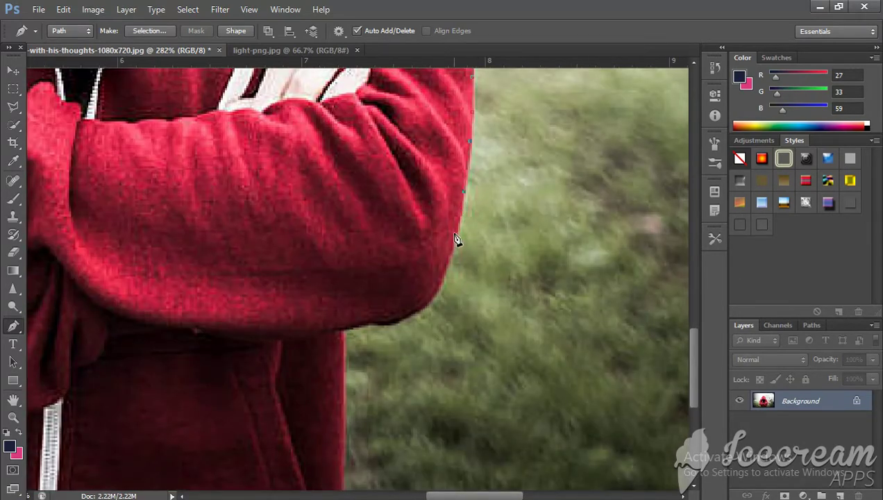
click(442, 279)
click(423, 306)
click(405, 315)
click(383, 324)
click(358, 325)
Close the path at its start anchor and convert it to a selection with 0 feather radius.
drag(357, 386, 583, 319)
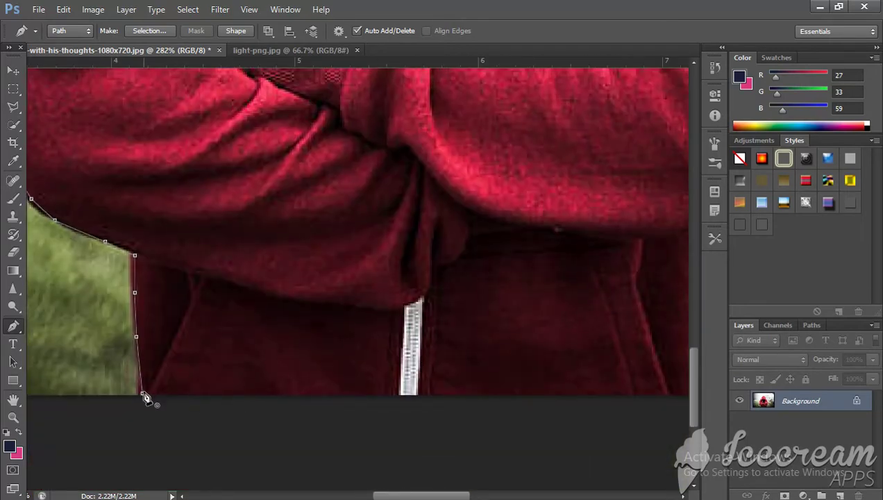
click(143, 395)
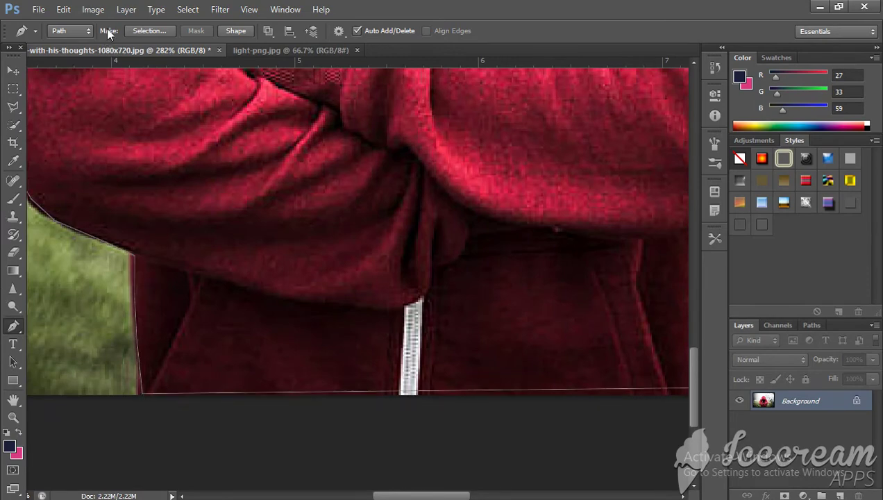
click(142, 31)
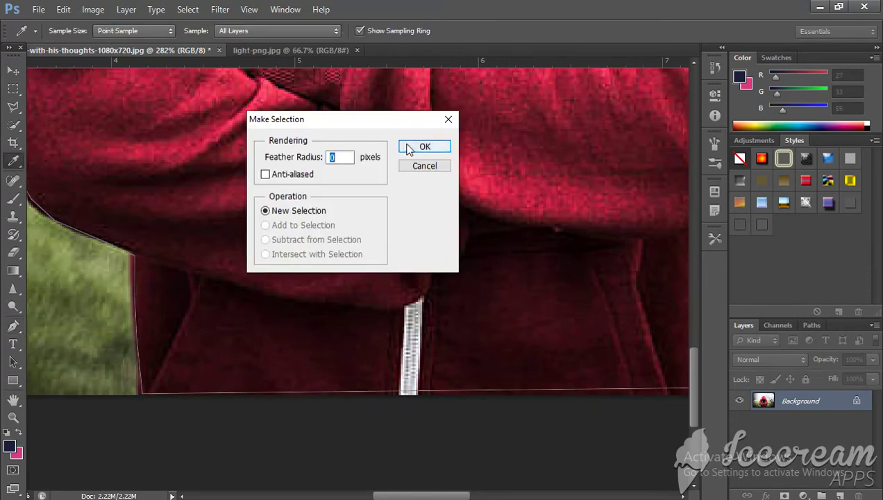
click(408, 146)
Zoom out to view the whole selected figure.
key(z)
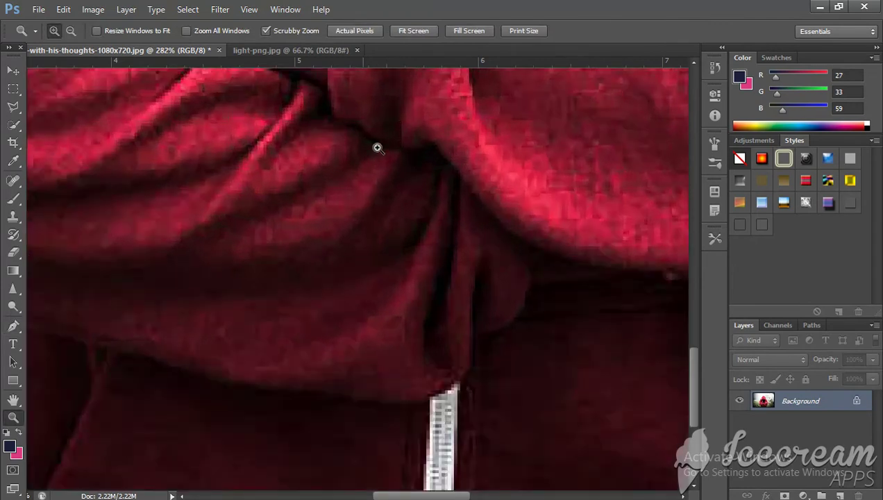
drag(384, 148, 290, 230)
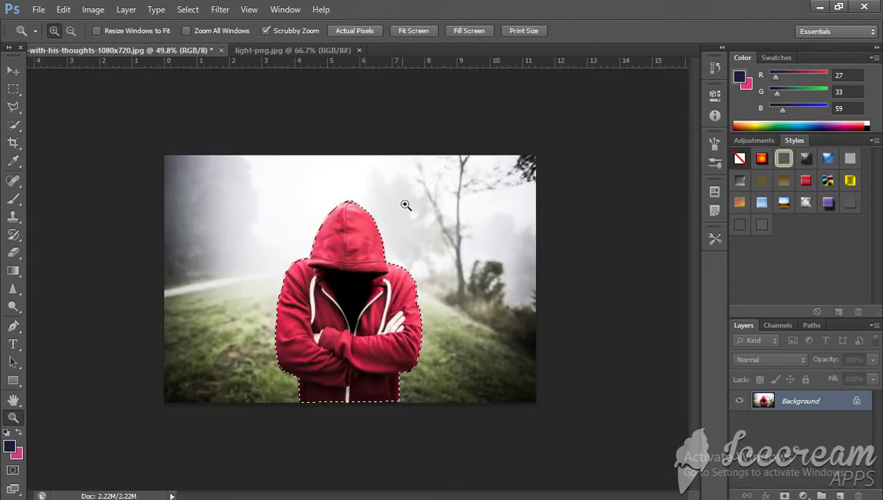
drag(449, 197, 454, 190)
click(455, 191)
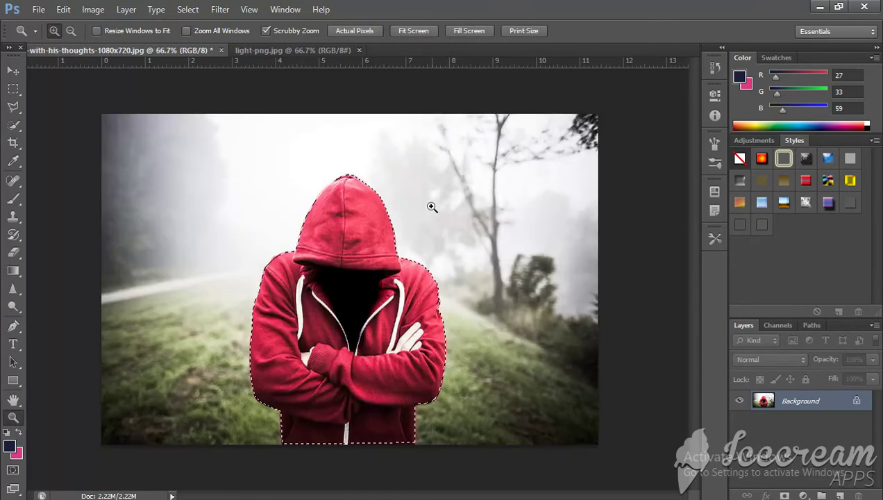
Move the cut-out figure onto the lightning image as Layer 1, positioned over the streaks.
key(v)
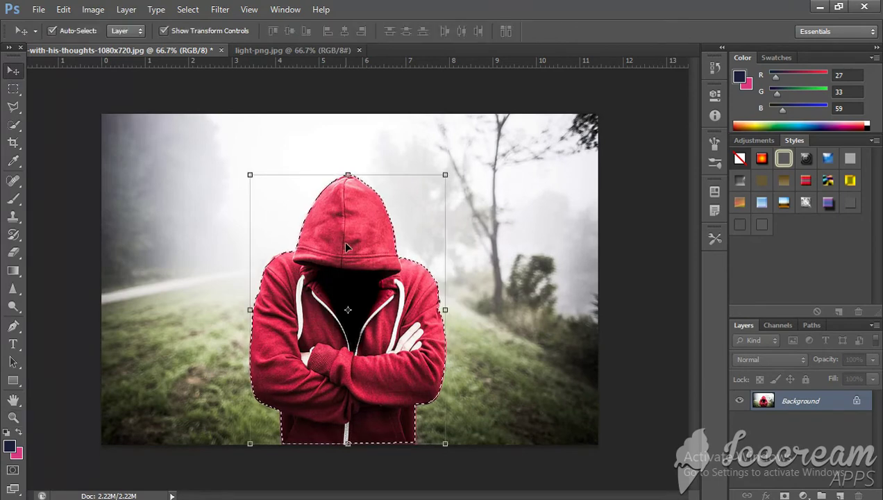
mouse_move(345, 247)
mouse_down()
mouse_move(293, 52)
mouse_move(343, 272)
mouse_up()
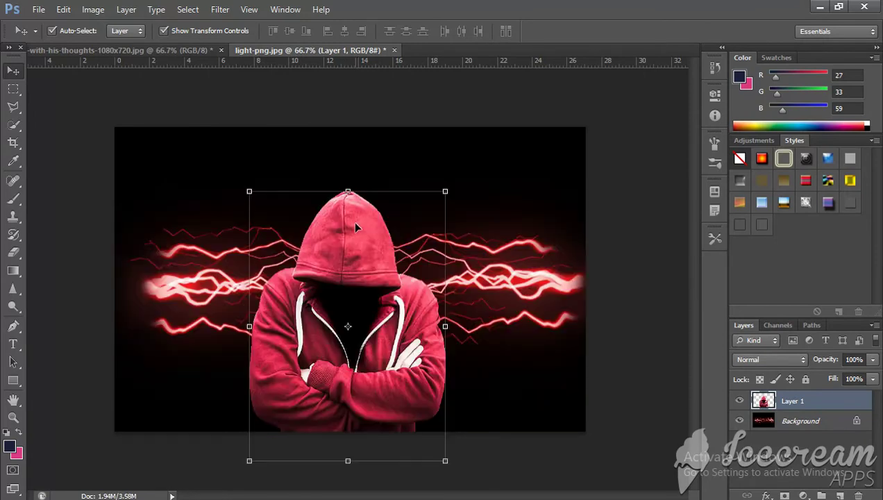
drag(350, 268, 354, 223)
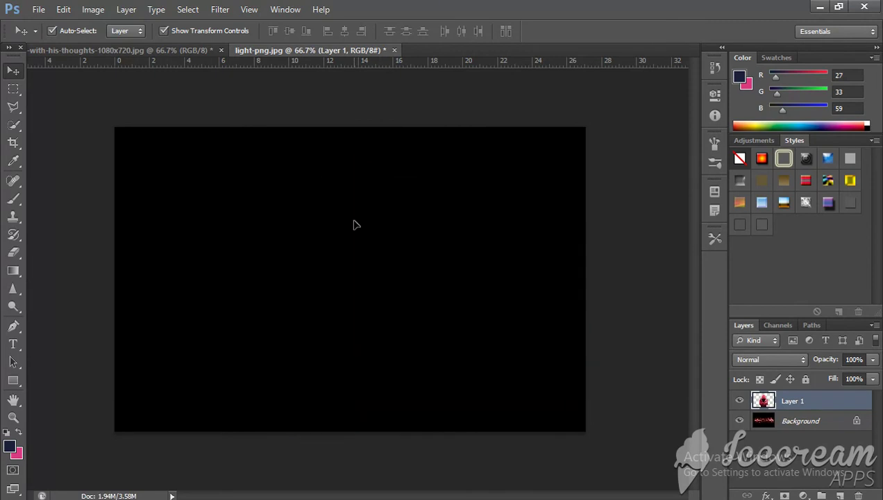
Deselect and reselect the figure layer to preview the composite.
click(257, 203)
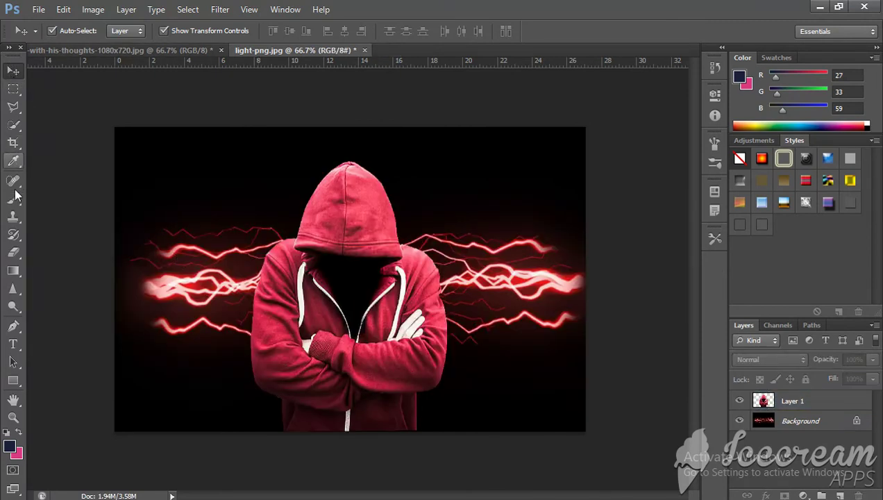
click(355, 241)
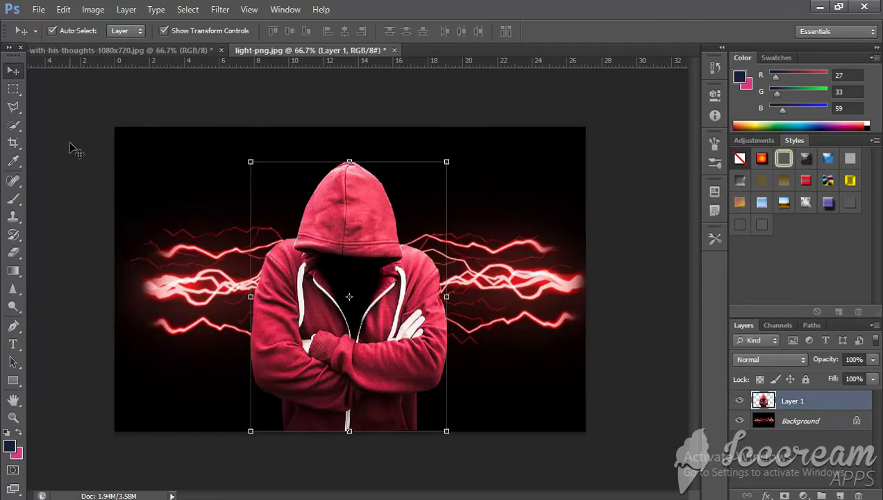
click(113, 106)
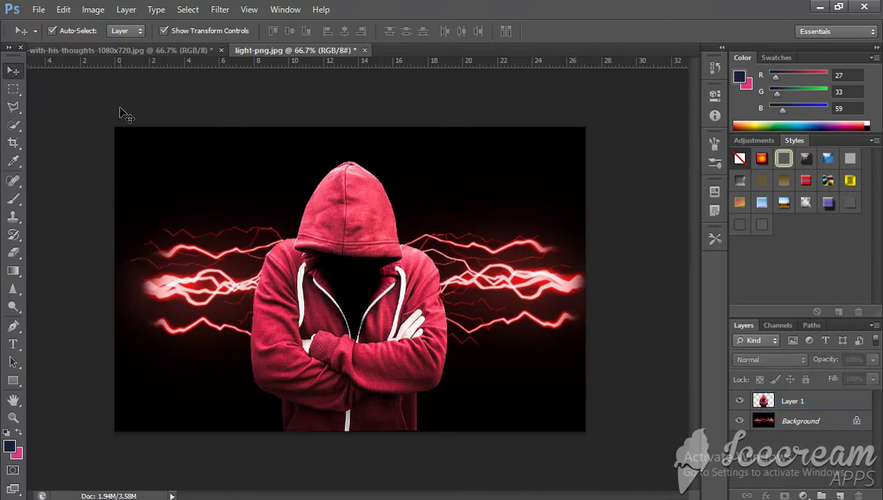